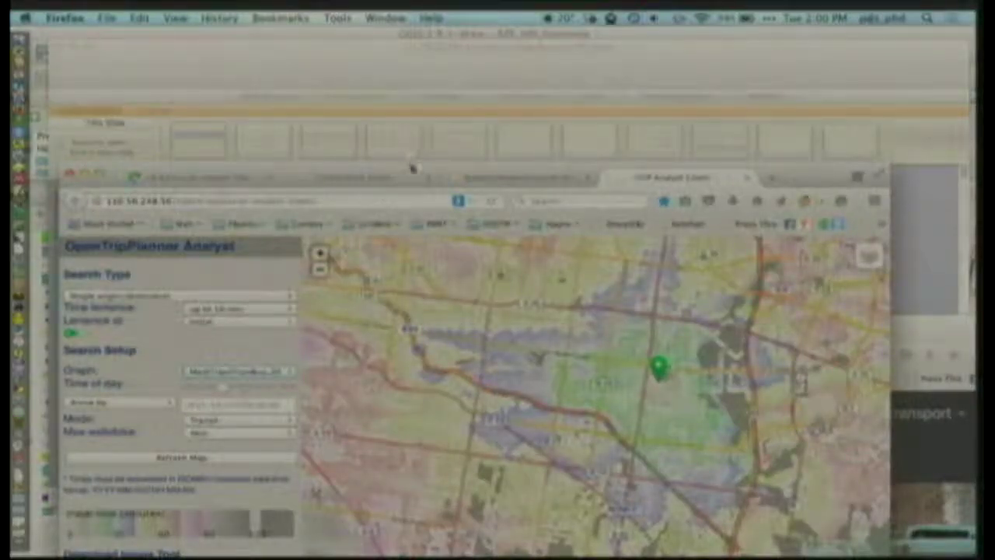
Bring up the local OpenTripPlanner trip planner map of Hobart and enlarge the browser window to fill the screen.
{"action": "left_click_drag", "start_coordinate": [412, 181], "coordinate": [440, 66]}
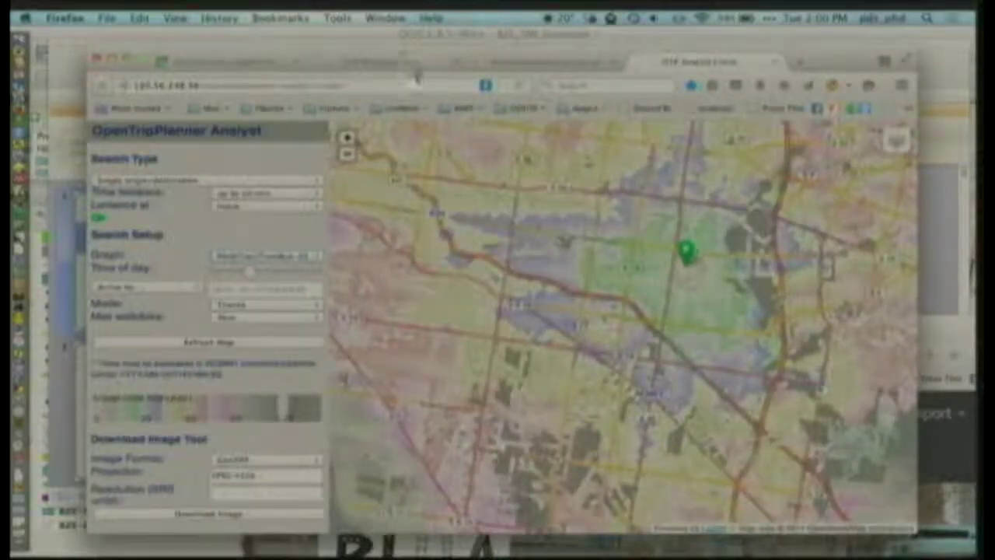
{"action": "left_click", "coordinate": [416, 63]}
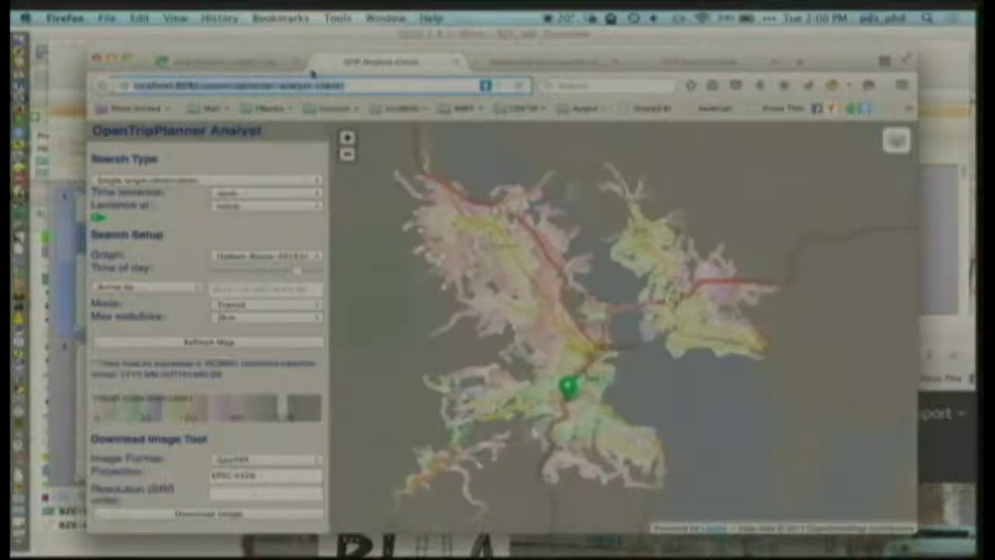
{"action": "left_click", "coordinate": [542, 61]}
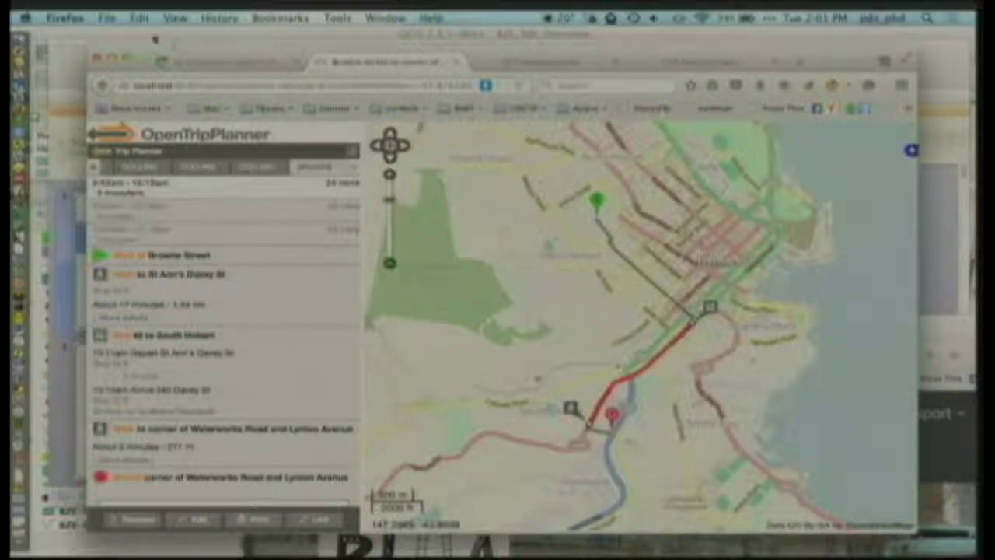
{"action": "left_click", "coordinate": [127, 59]}
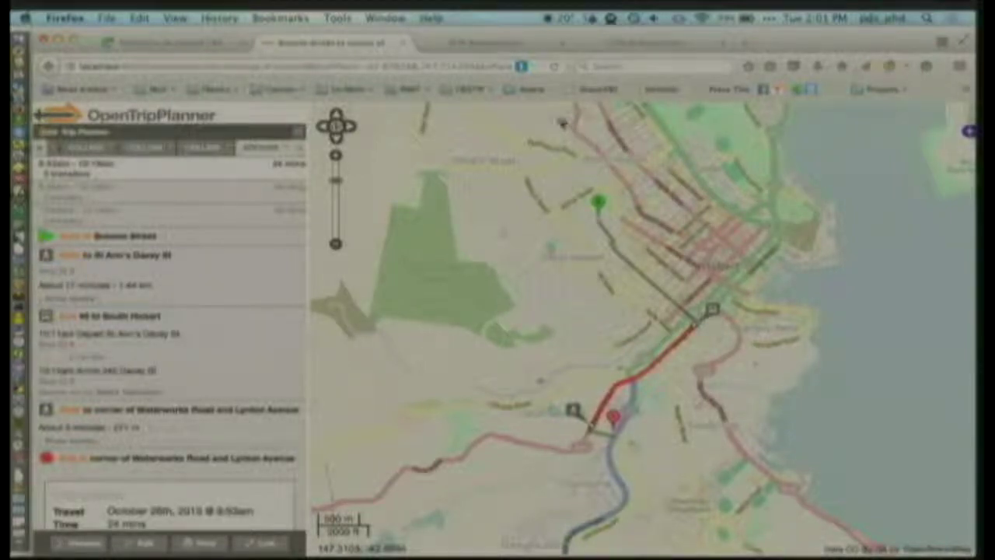
Plan a transit trip in Hobart from a start point northwest of the city centre to an end point in the southern suburbs.
{"action": "right_click", "coordinate": [532, 126]}
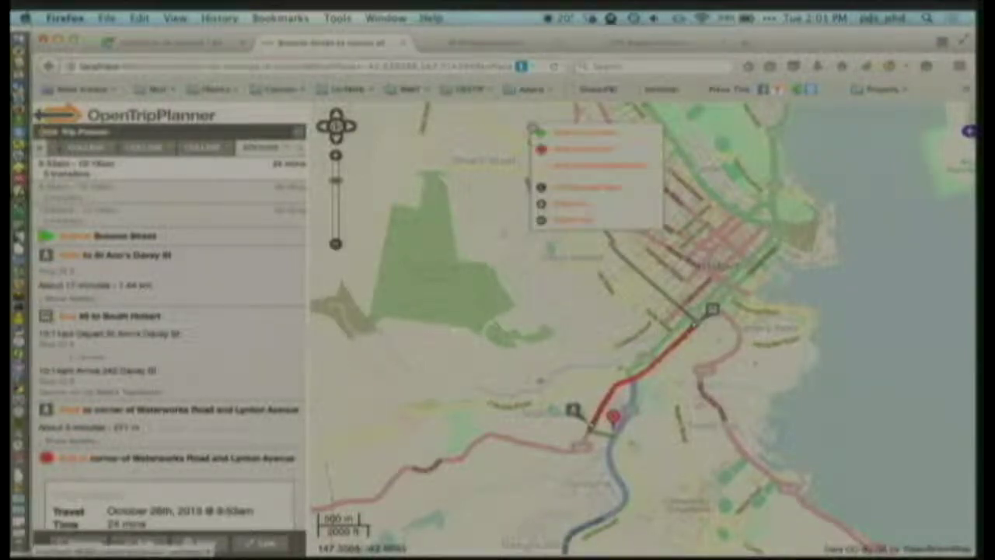
{"action": "left_click", "coordinate": [547, 138]}
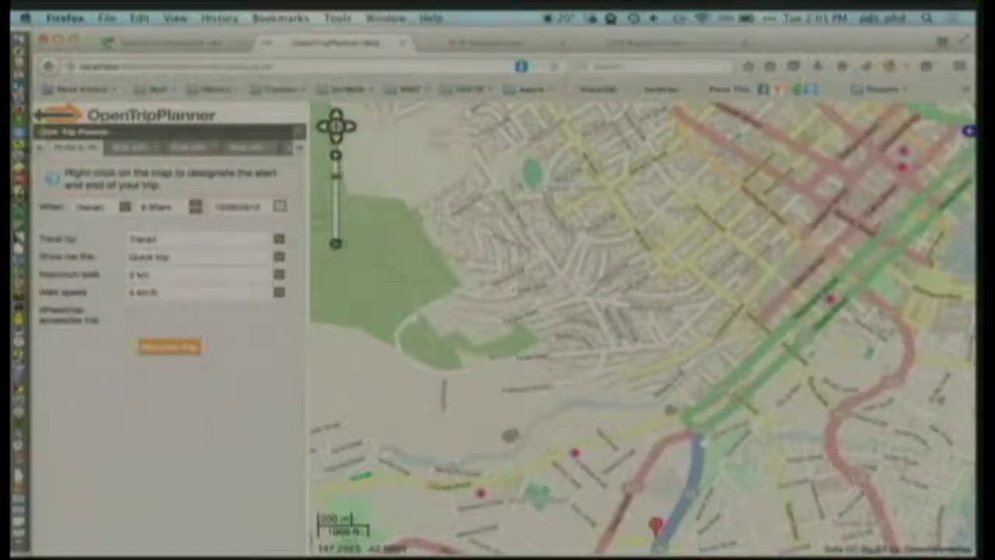
{"action": "left_click", "coordinate": [335, 243]}
{"action": "mouse_move", "coordinate": [708, 440]}
{"action": "left_mouse_down"}
{"action": "mouse_move", "coordinate": [609, 285]}
{"action": "mouse_move", "coordinate": [555, 137]}
{"action": "left_mouse_up"}
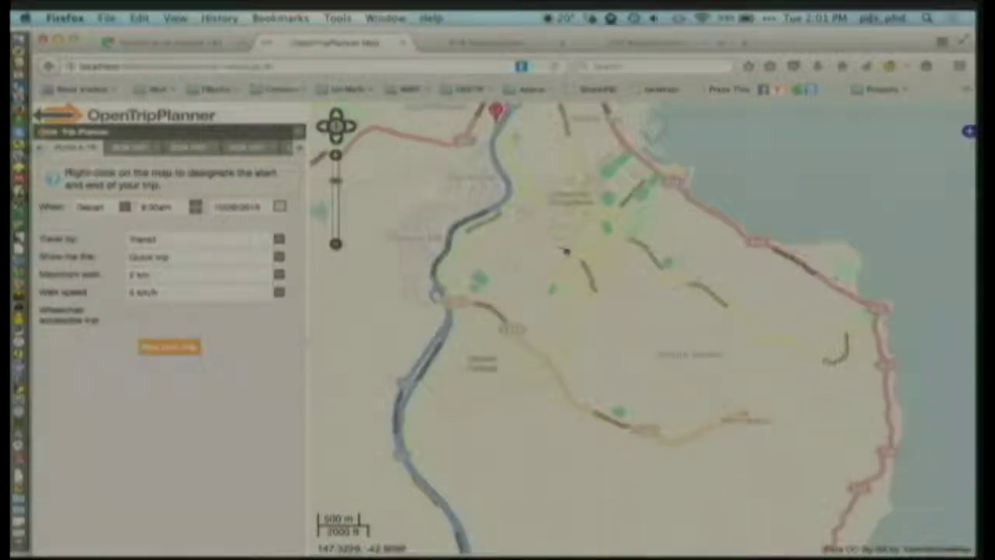
{"action": "right_click", "coordinate": [579, 253]}
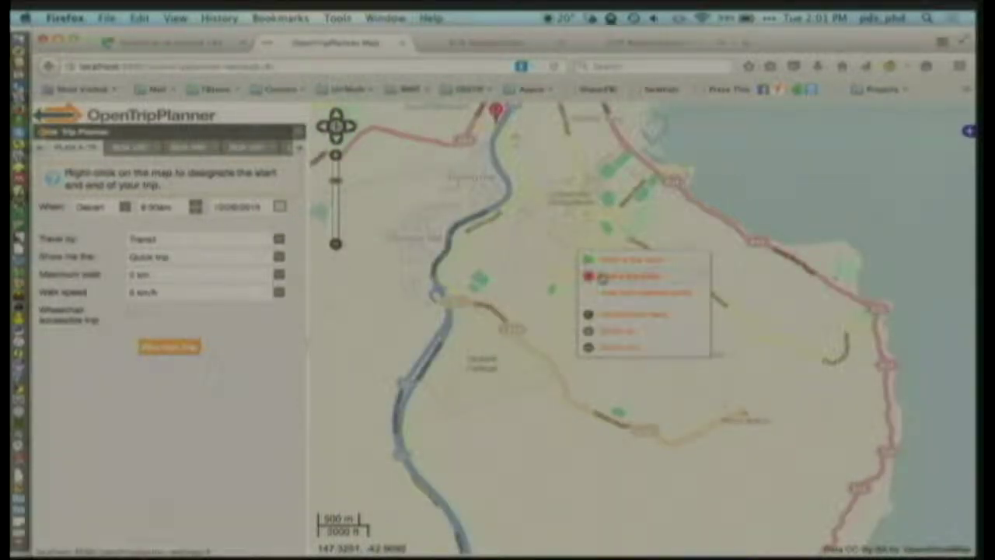
{"action": "left_click", "coordinate": [614, 277]}
{"action": "left_click", "coordinate": [141, 347]}
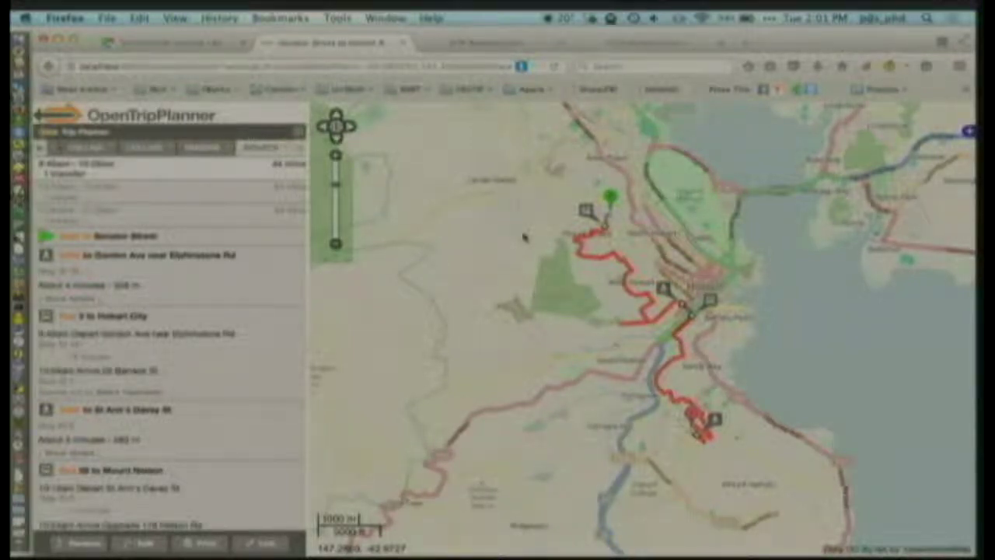
Open the Hobart travel-time map in OTP Analyst and move the origin marker east to the shoreline south of the city centre.
{"action": "left_click", "coordinate": [482, 43]}
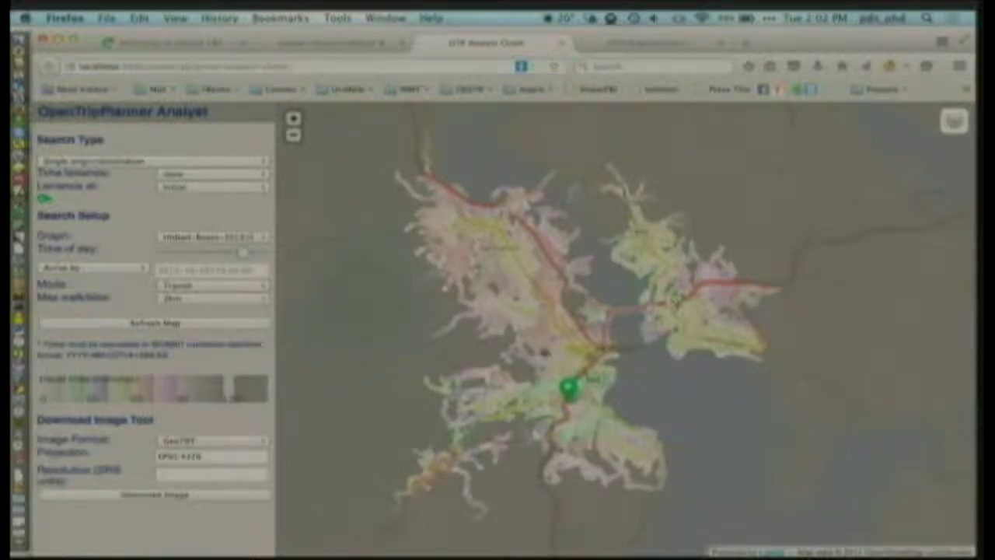
{"action": "left_click_drag", "start_coordinate": [549, 354], "coordinate": [441, 197]}
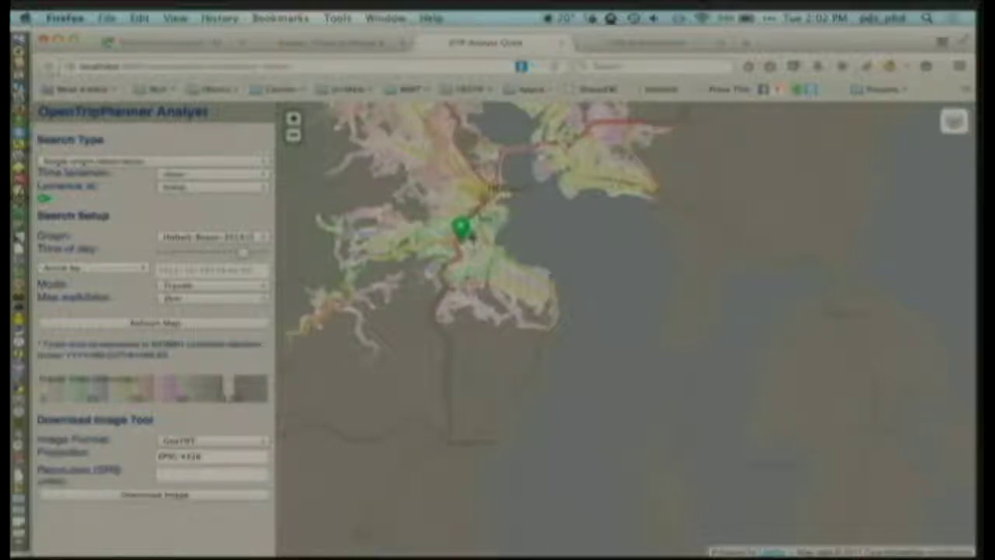
{"action": "mouse_move", "coordinate": [489, 272]}
{"action": "left_mouse_down"}
{"action": "mouse_move", "coordinate": [437, 188]}
{"action": "mouse_move", "coordinate": [448, 202]}
{"action": "left_mouse_up"}
{"action": "scroll", "coordinate": [436, 195], "scroll_direction": "down", "scroll_amount": 1}
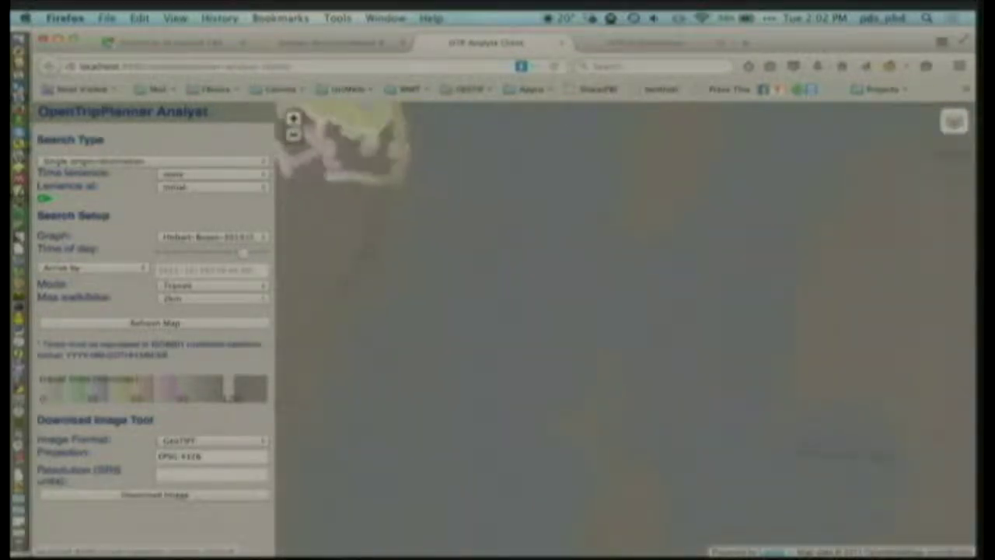
{"action": "scroll", "coordinate": [435, 194], "scroll_direction": "up", "scroll_amount": 2}
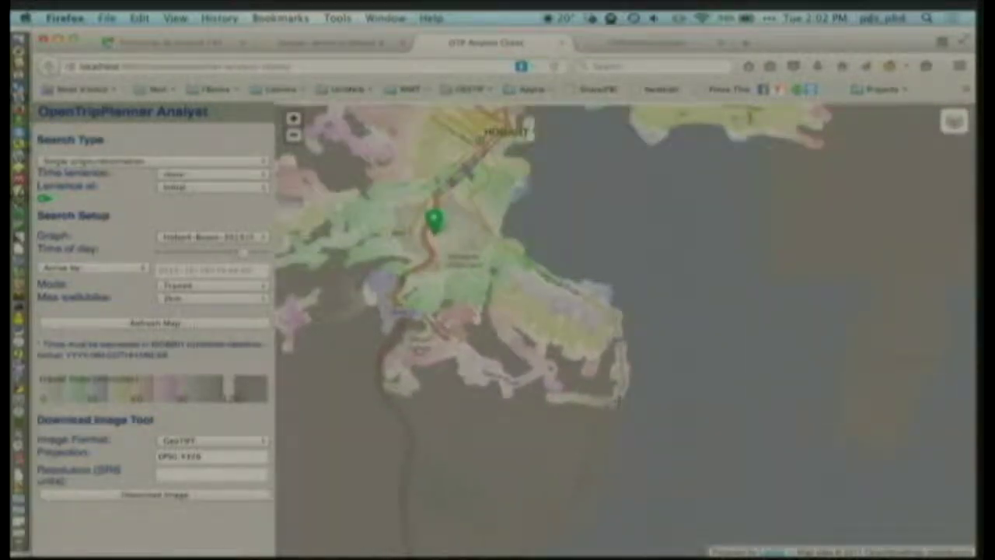
{"action": "mouse_move", "coordinate": [435, 223]}
{"action": "left_mouse_down"}
{"action": "mouse_move", "coordinate": [493, 243]}
{"action": "mouse_move", "coordinate": [518, 236]}
{"action": "left_mouse_up"}
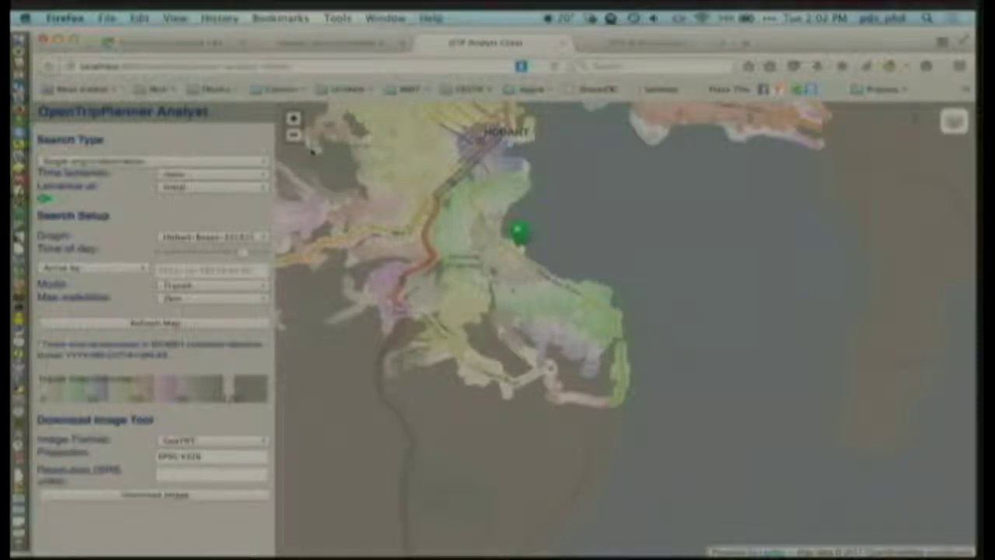
Adjust the time of day for the Hobart travel-time map and move the origin marker to the city centre.
{"action": "left_click", "coordinate": [293, 135]}
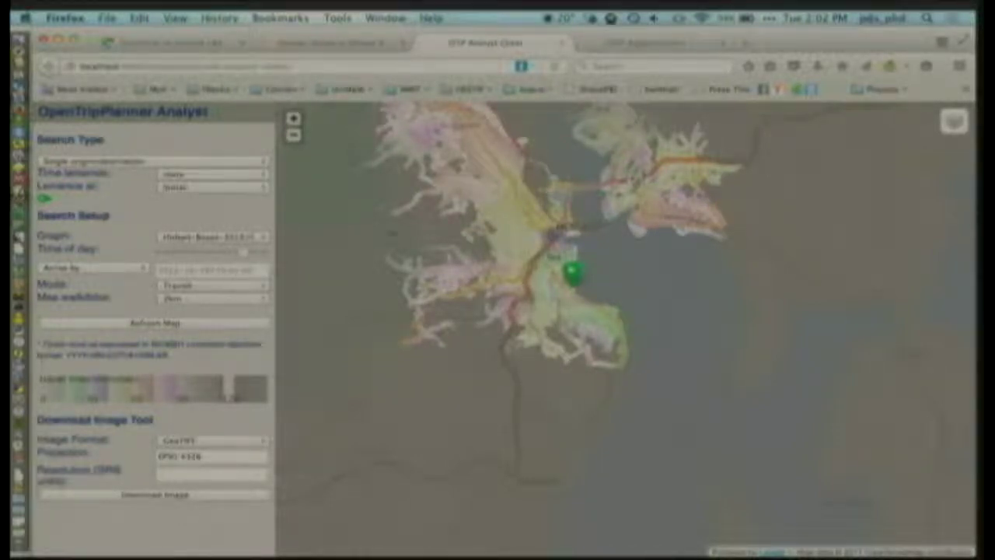
{"action": "left_click_drag", "start_coordinate": [488, 250], "coordinate": [409, 314]}
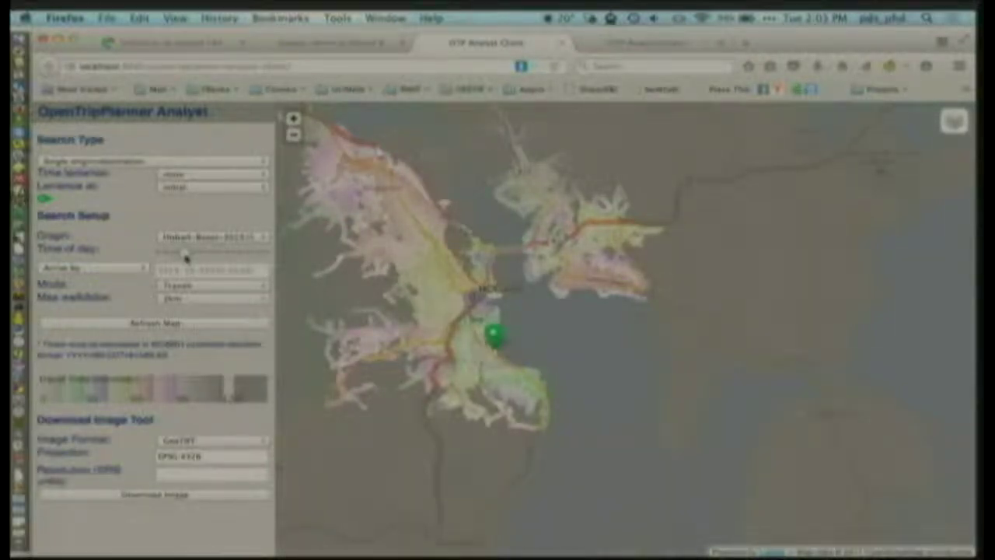
{"action": "left_click_drag", "start_coordinate": [191, 256], "coordinate": [203, 256]}
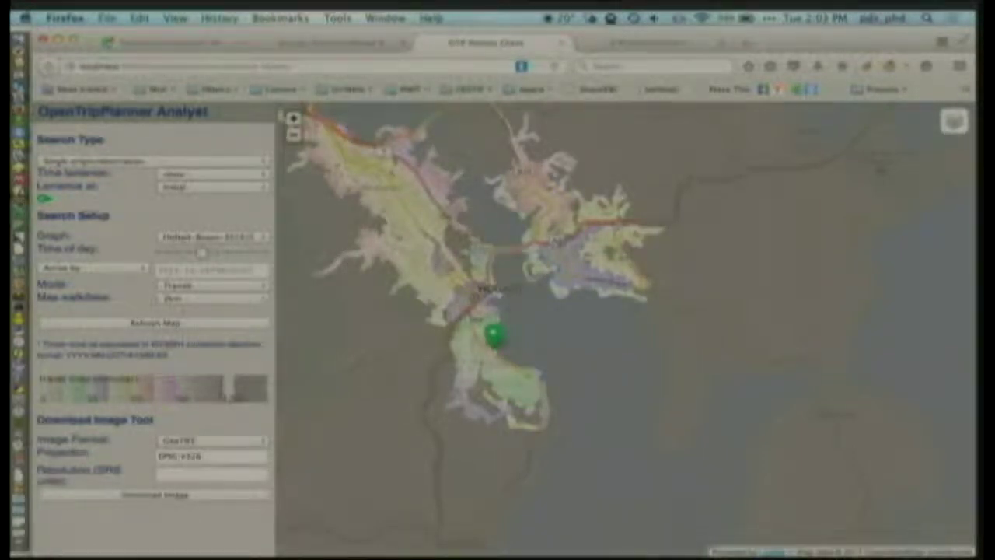
{"action": "left_click_drag", "start_coordinate": [491, 334], "coordinate": [471, 286]}
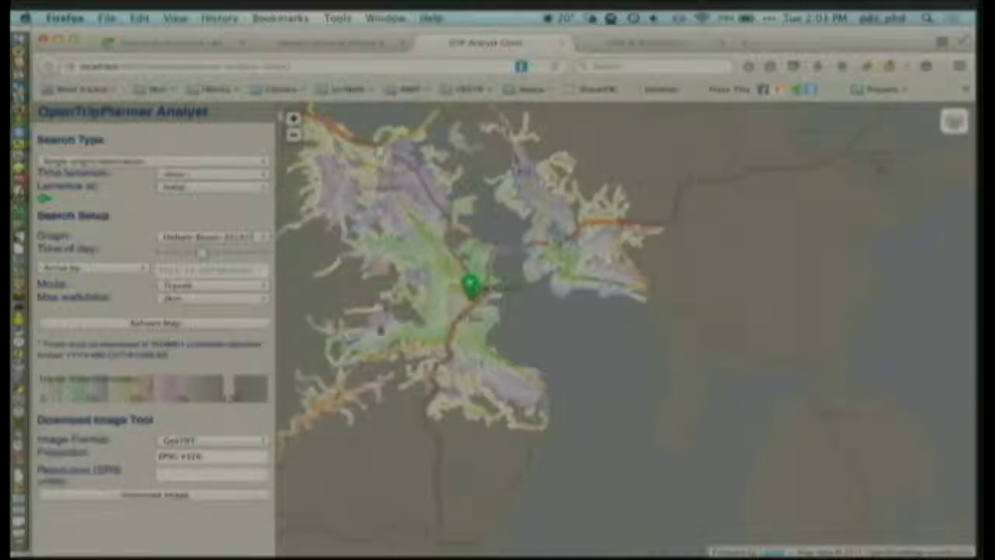
Switch to the slide show and advance to the slide about the Melbourne 'clean slate' bus re-design.
{"action": "key", "text": "super+Tab"}
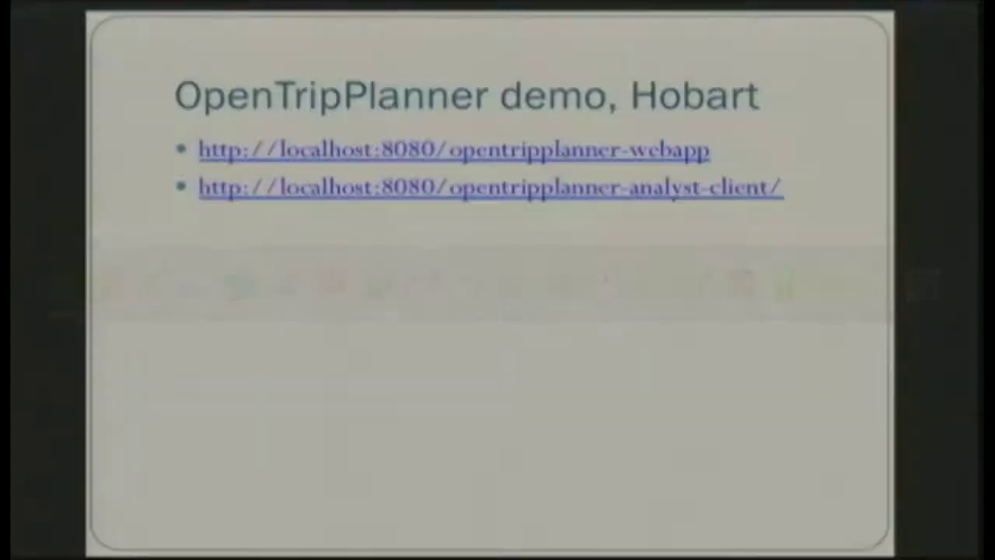
{"action": "key", "text": "Right"}
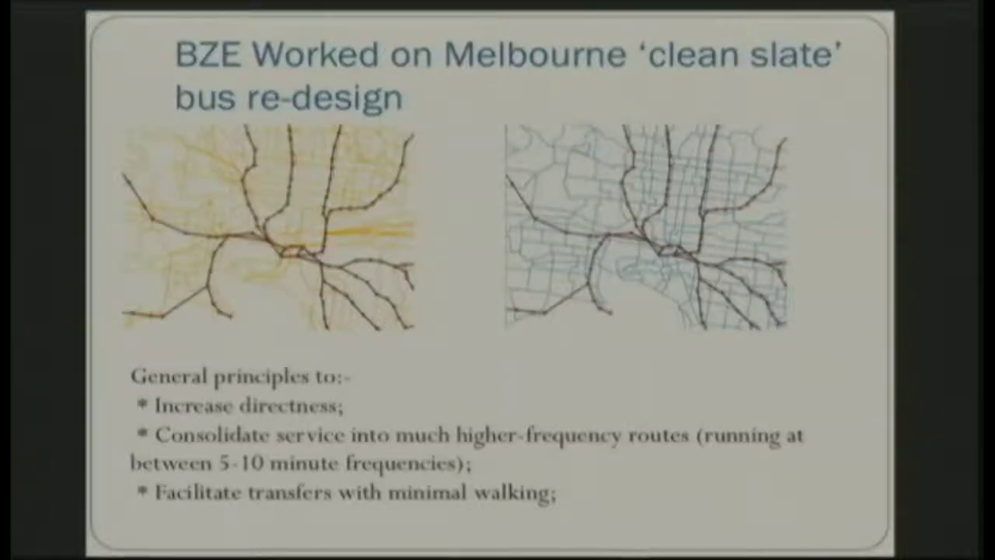
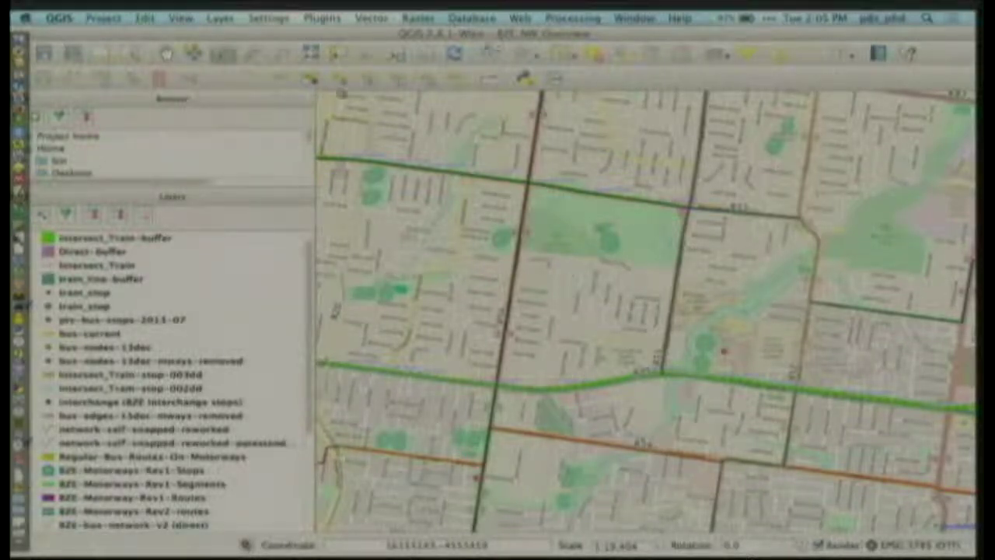
Show a wider extent of the Melbourne bus network in QGIS and toggle the visibility of the OpenStreetMap layer.
{"action": "scroll", "coordinate": [518, 238], "scroll_direction": "down", "scroll_amount": 1}
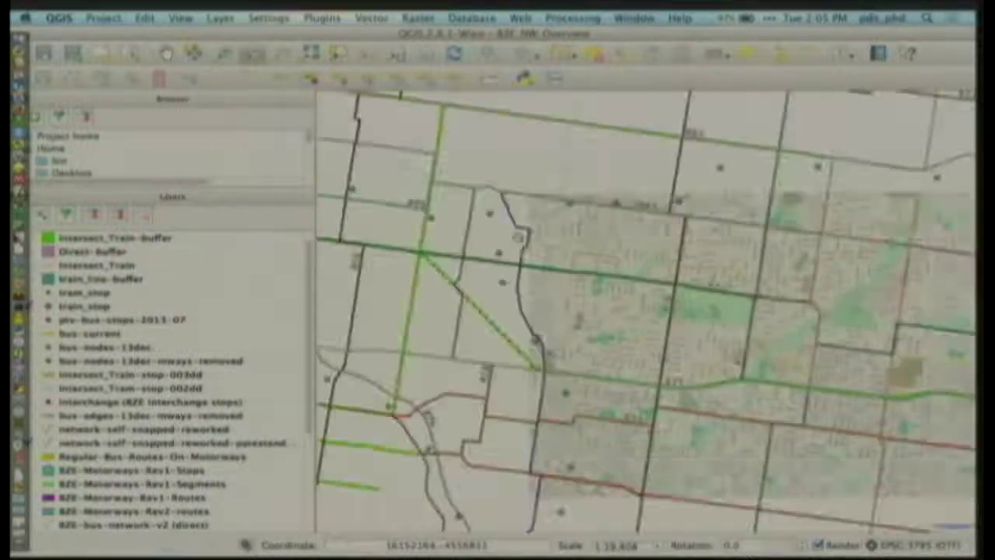
{"action": "scroll", "coordinate": [518, 238], "scroll_direction": "down", "scroll_amount": 1}
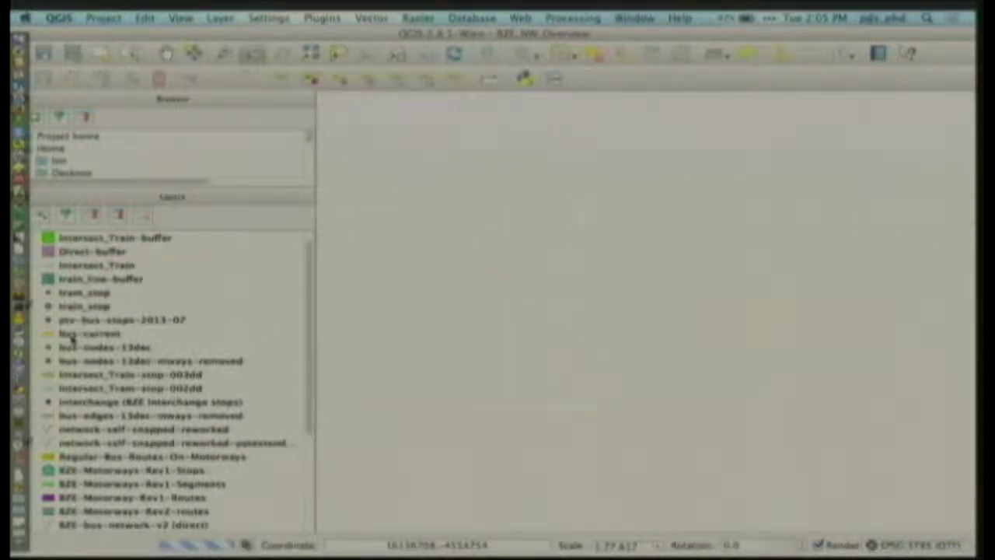
{"action": "scroll", "coordinate": [68, 335], "scroll_direction": "down", "scroll_amount": 5}
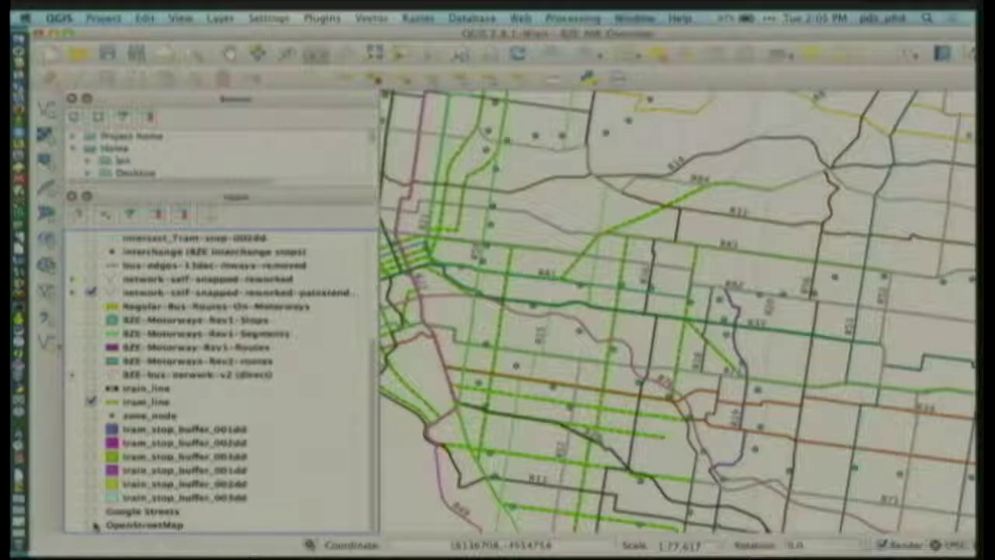
{"action": "left_click", "coordinate": [93, 525]}
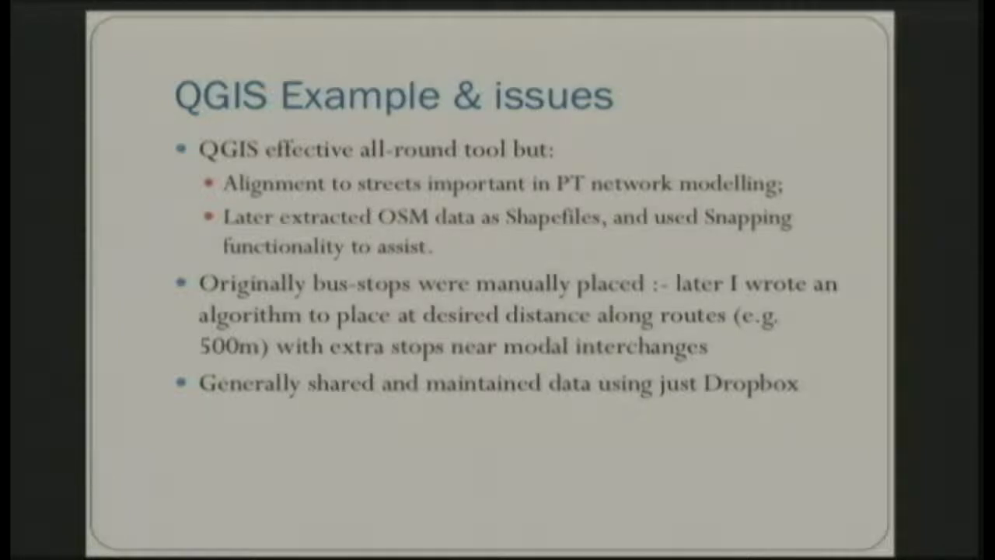
Advance the slide show past the GTFS timetable slide to 'Loaded into OTP server (now Nectar)'.
{"action": "key", "text": "Right"}
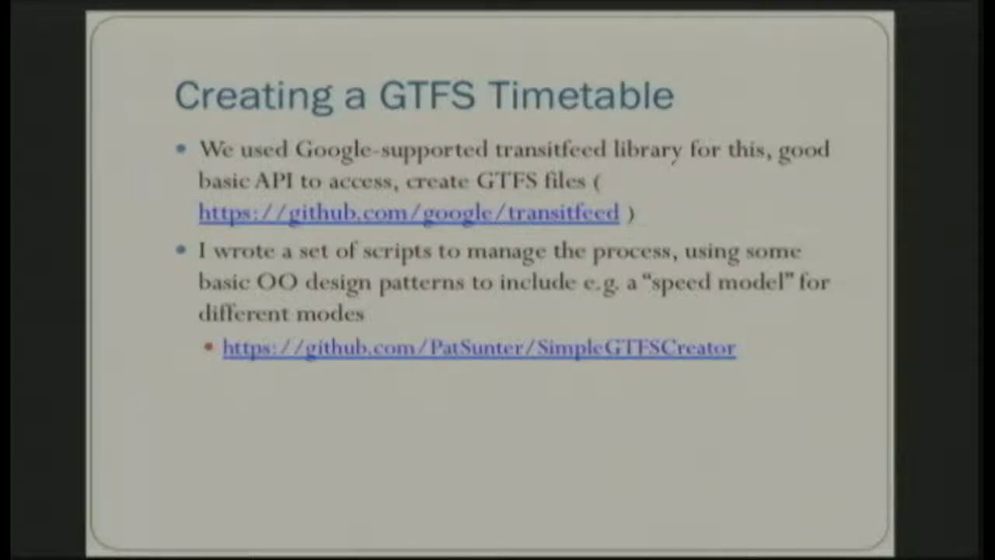
{"action": "key", "text": "Right"}
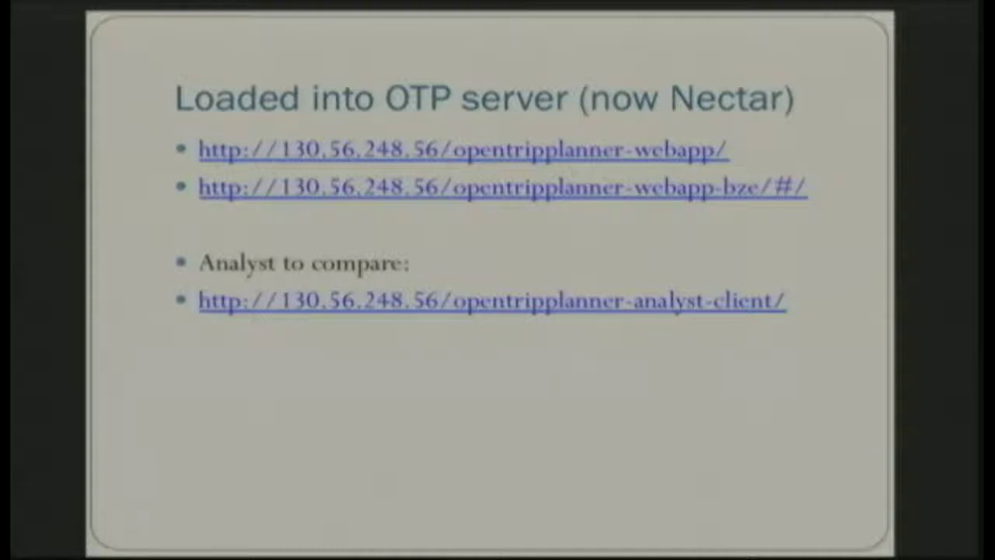
Switch to Firefox, open the Melbourne travel-time map in OTP Analyst and select the MelbTrainTramBus 2014_06 graph.
{"action": "key", "text": "alt+Tab"}
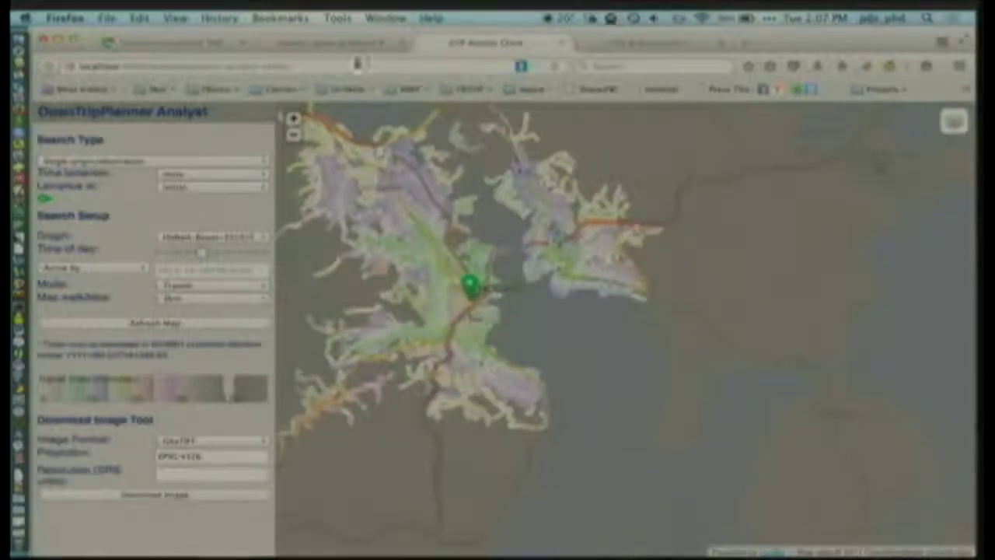
{"action": "left_click", "coordinate": [353, 46]}
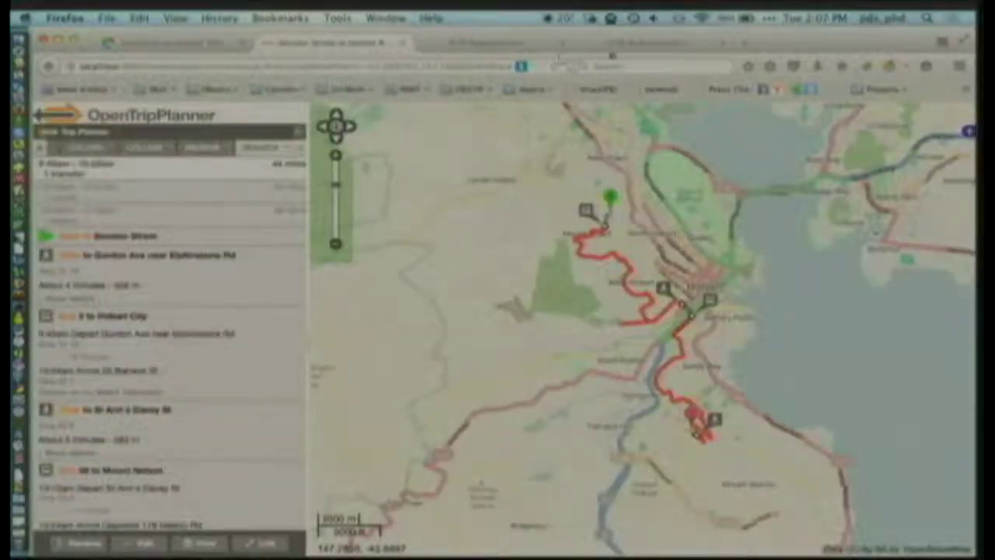
{"action": "left_click", "coordinate": [627, 45]}
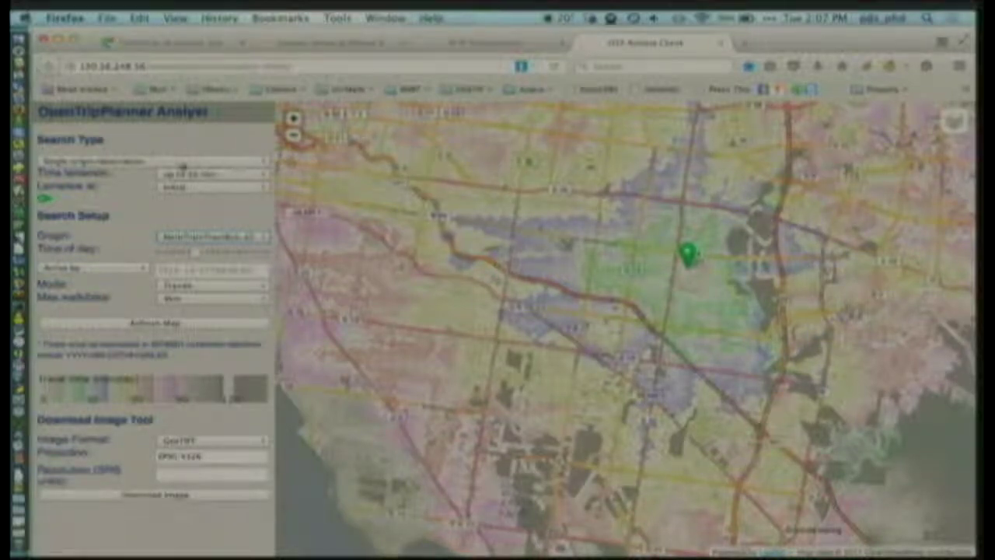
{"action": "left_click", "coordinate": [195, 237]}
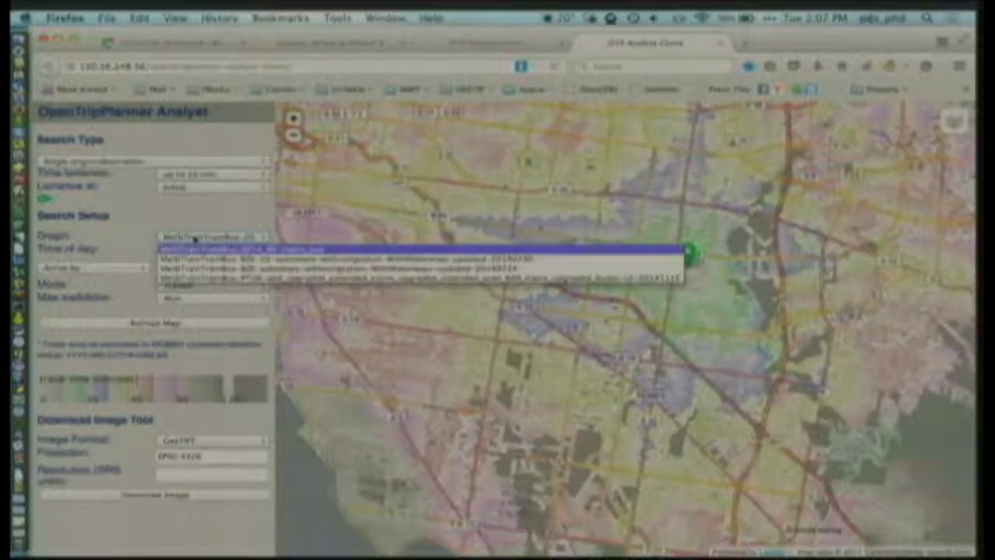
{"action": "left_click", "coordinate": [196, 250]}
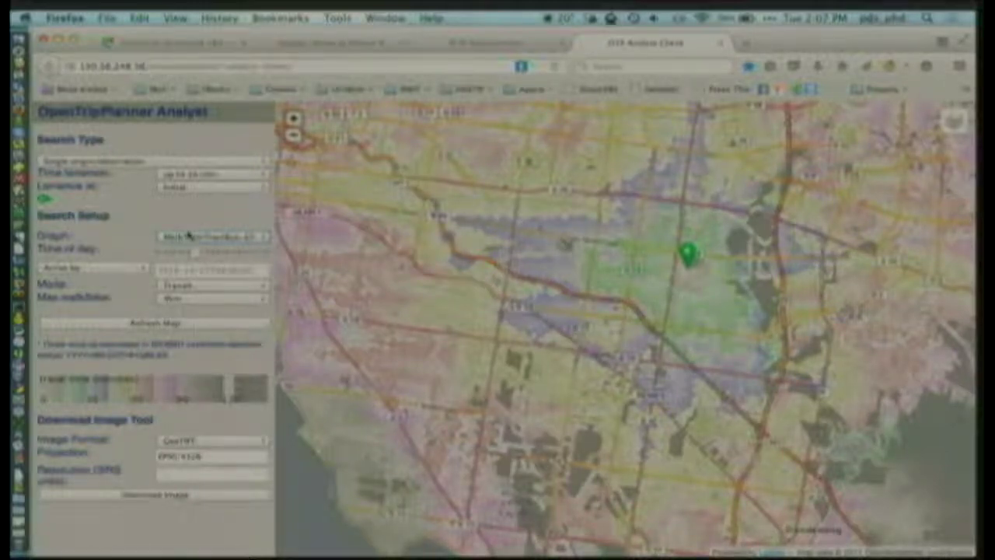
Change the Melbourne map's graph to the third MelbTrainTramBus network, a BZE variant, and view the area north of the origin marker.
{"action": "left_click", "coordinate": [199, 238]}
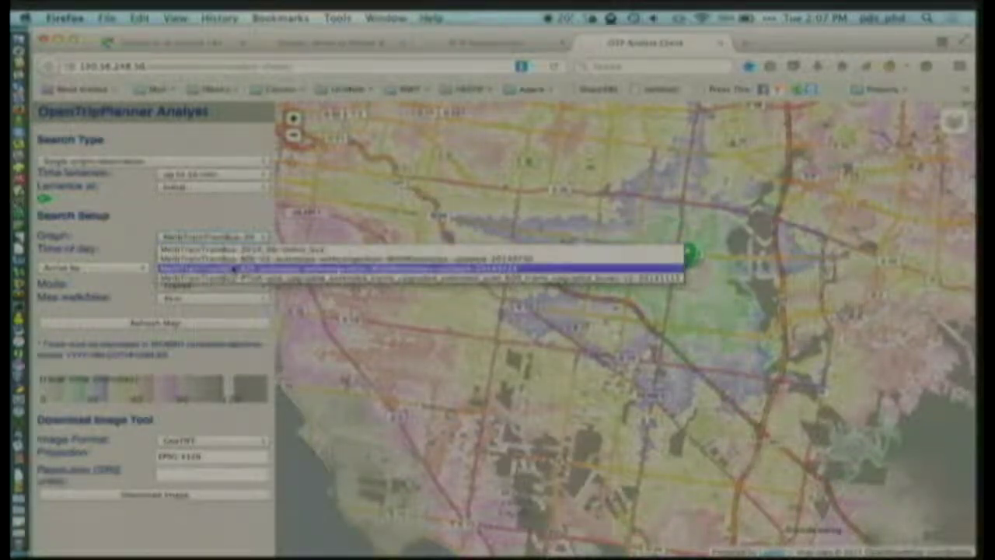
{"action": "left_click", "coordinate": [233, 271]}
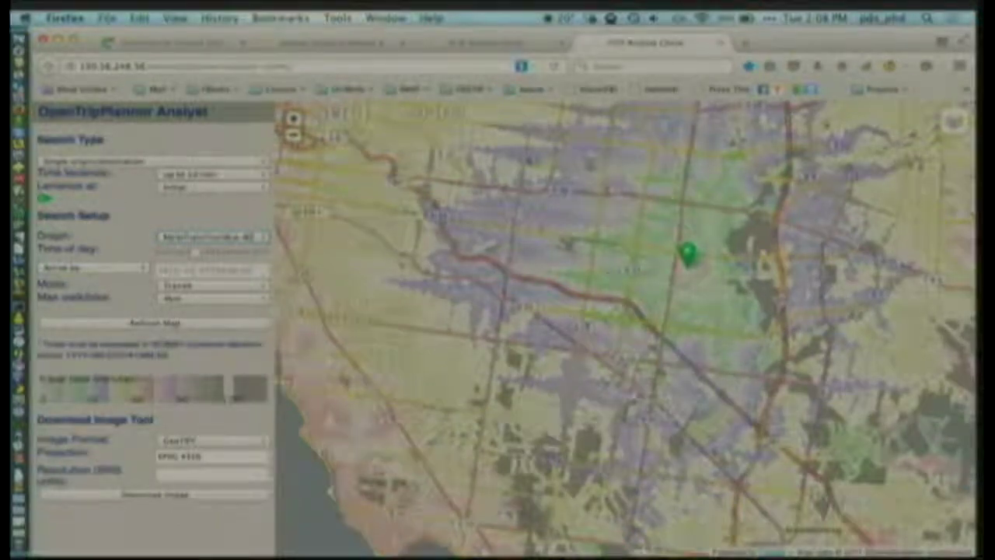
{"action": "left_click_drag", "start_coordinate": [605, 275], "coordinate": [634, 413]}
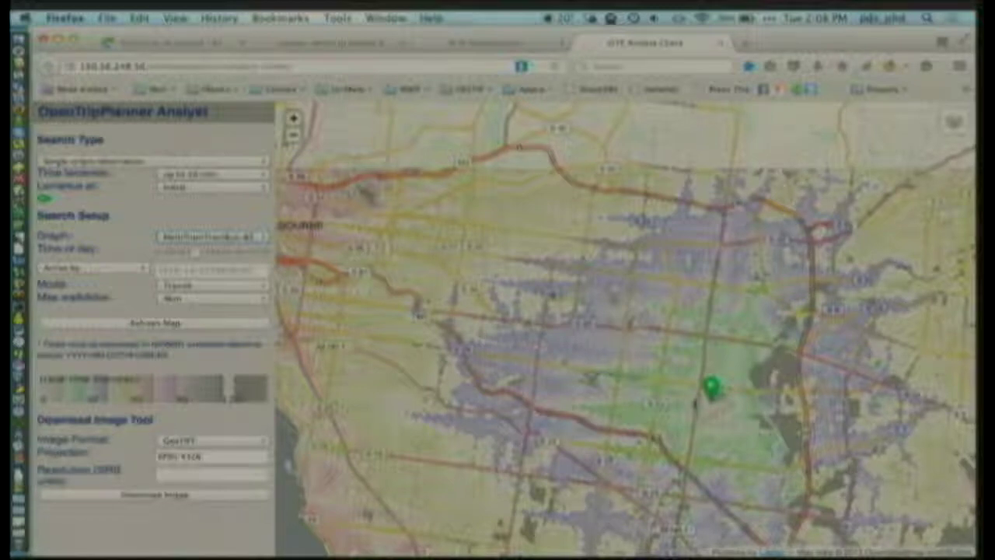
Move the origin marker to the inner suburbs just east of central Melbourne and set the maximum walk distance to 1km.
{"action": "mouse_move", "coordinate": [712, 387]}
{"action": "left_mouse_down"}
{"action": "mouse_move", "coordinate": [584, 379]}
{"action": "mouse_move", "coordinate": [334, 193]}
{"action": "mouse_move", "coordinate": [380, 241]}
{"action": "mouse_move", "coordinate": [404, 217]}
{"action": "left_mouse_up"}
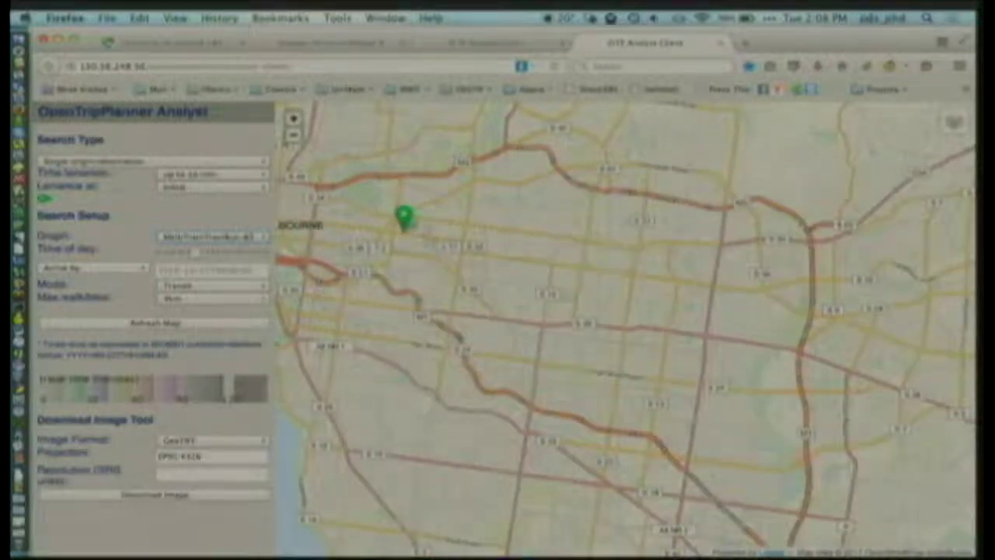
{"action": "mouse_move", "coordinate": [502, 174]}
{"action": "left_mouse_down"}
{"action": "mouse_move", "coordinate": [536, 330]}
{"action": "mouse_move", "coordinate": [536, 319]}
{"action": "left_mouse_up"}
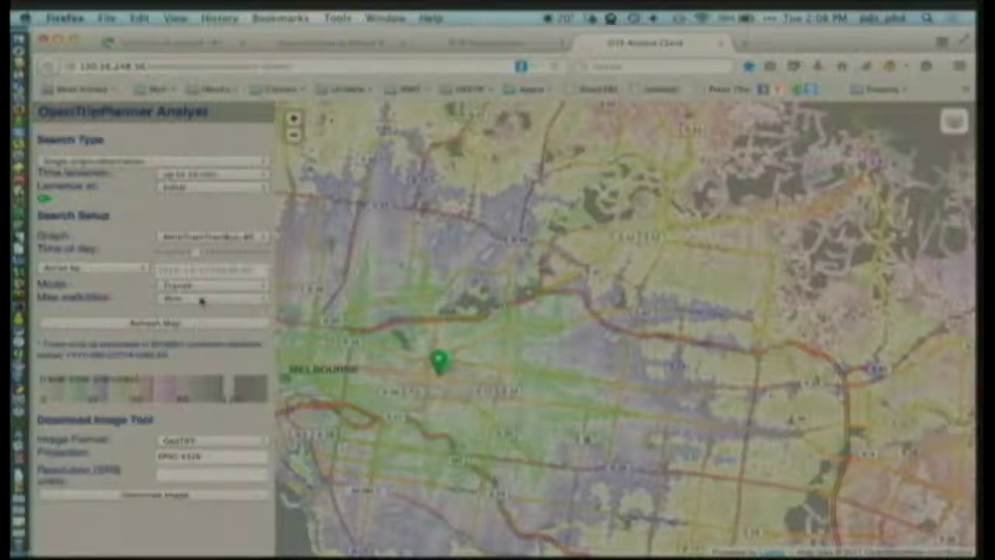
{"action": "left_click", "coordinate": [202, 301]}
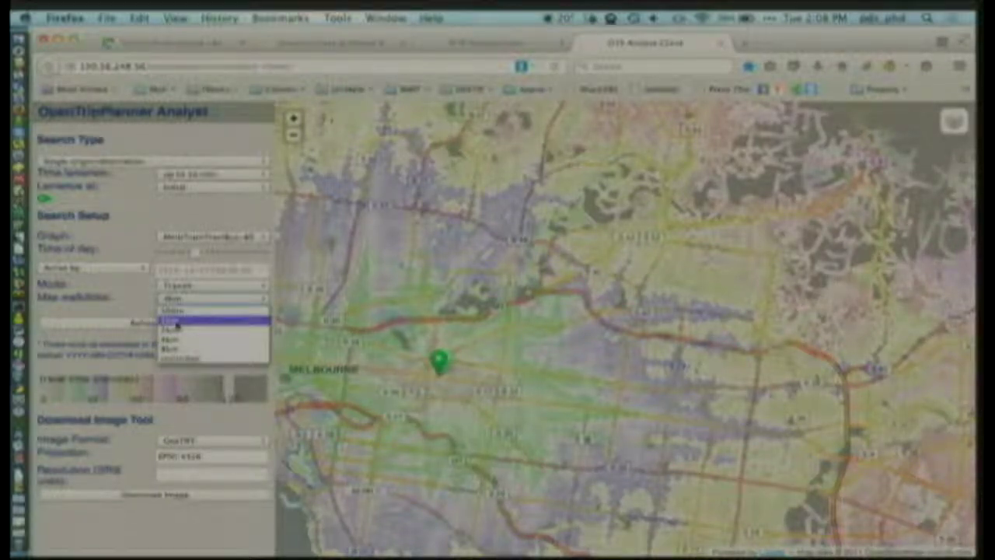
{"action": "left_click", "coordinate": [177, 325]}
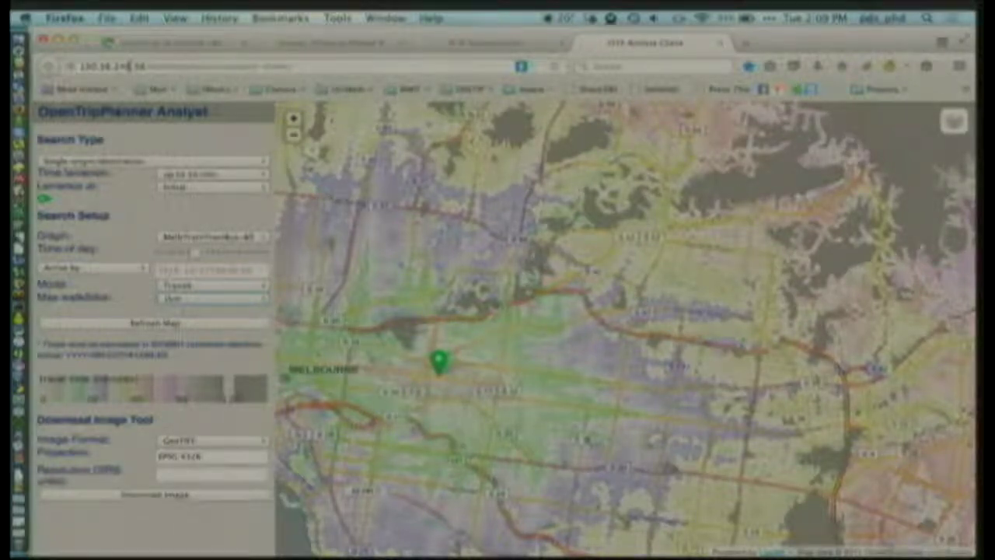
Switch to the slide show and show the 'Isochrone comparison – PTUA 1' slide, briefly returning to the OTP Analyst map in between.
{"action": "key", "text": "super+Tab"}
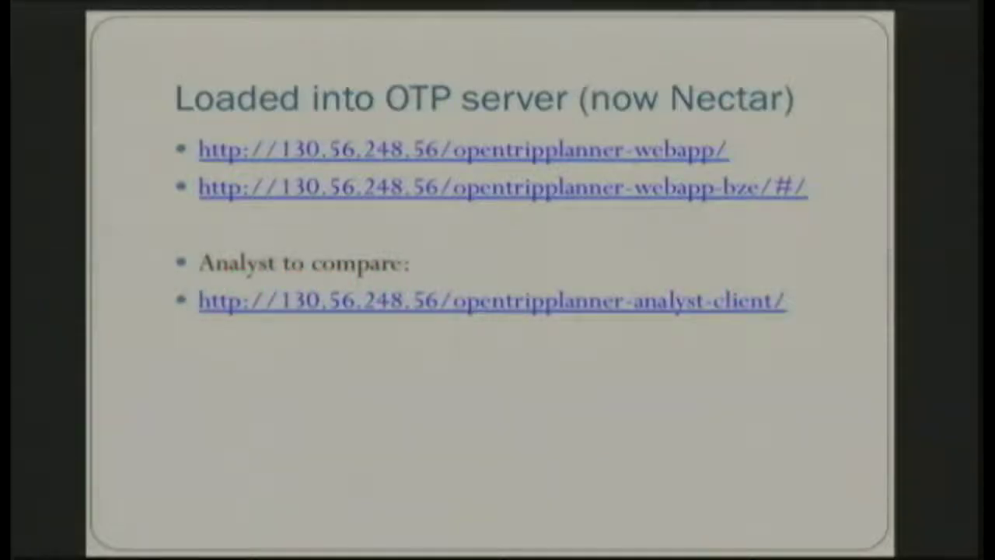
{"action": "key", "text": "Right"}
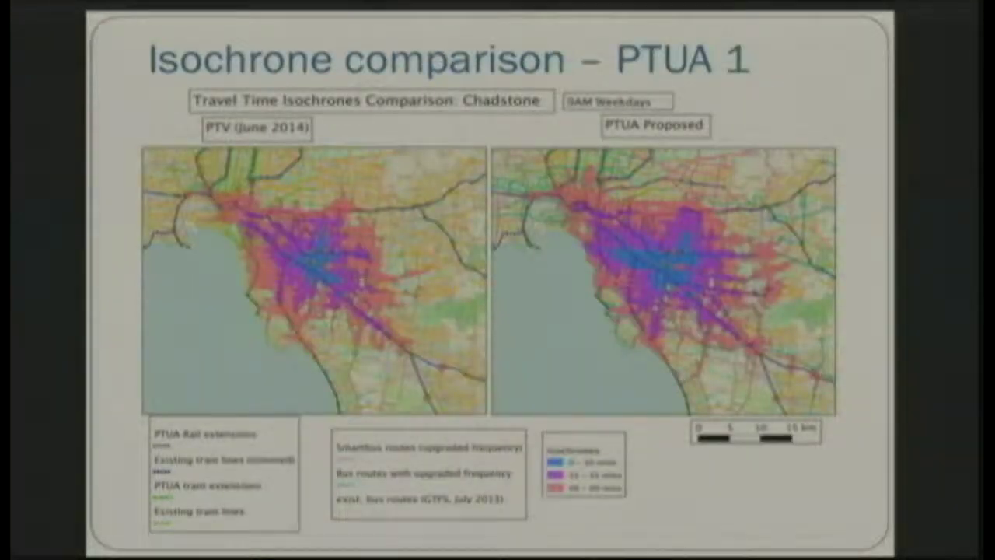
{"action": "key", "text": "Left"}
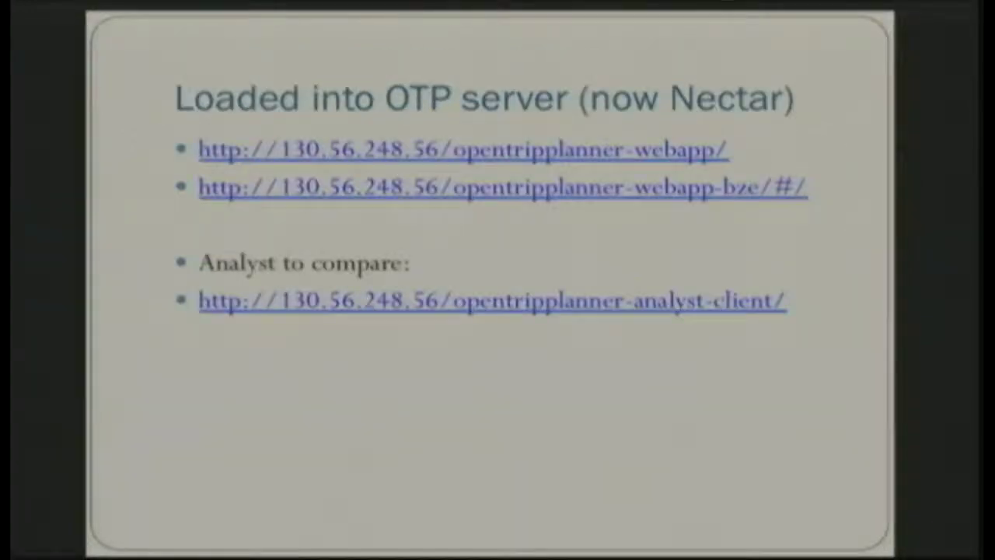
{"action": "key", "text": "super+Tab"}
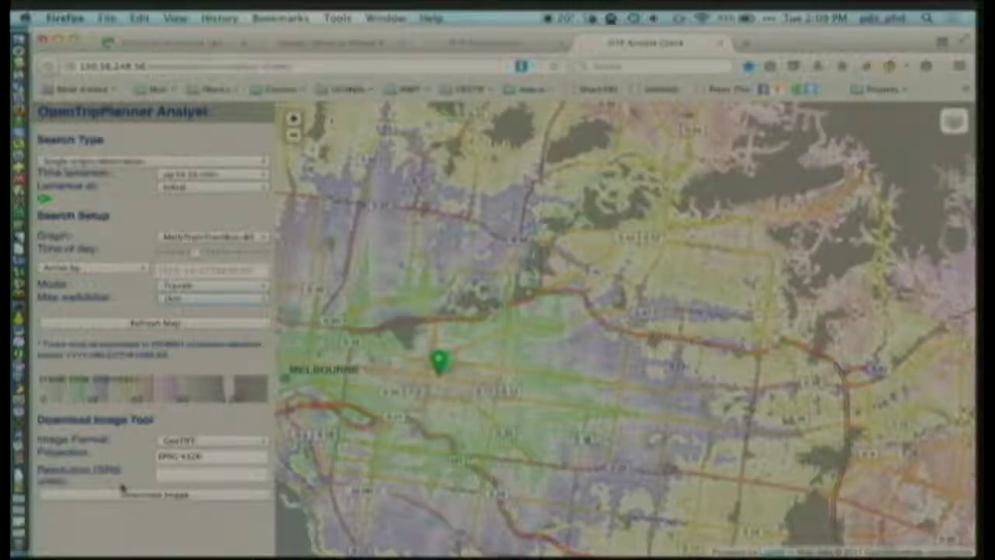
{"action": "key", "text": "super+Tab"}
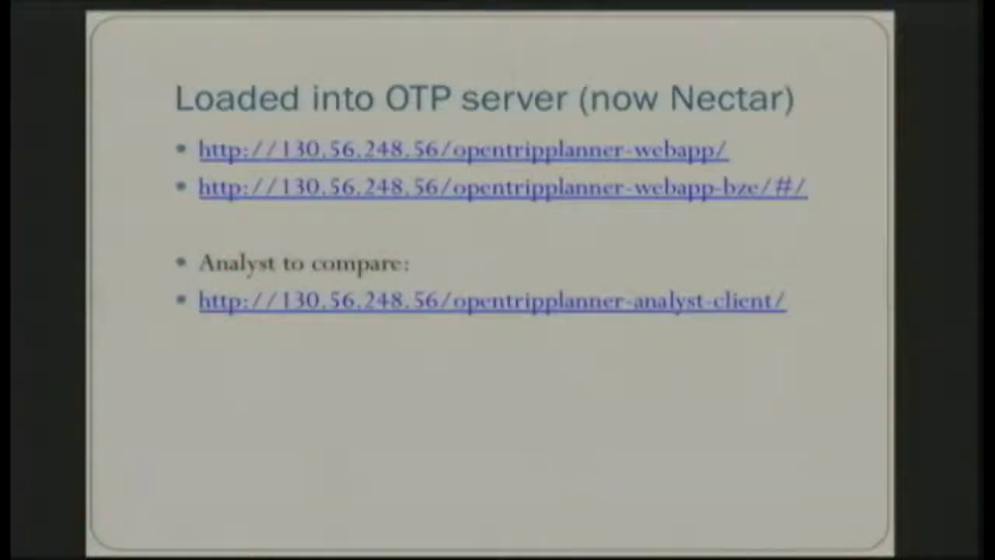
{"action": "key", "text": "Right"}
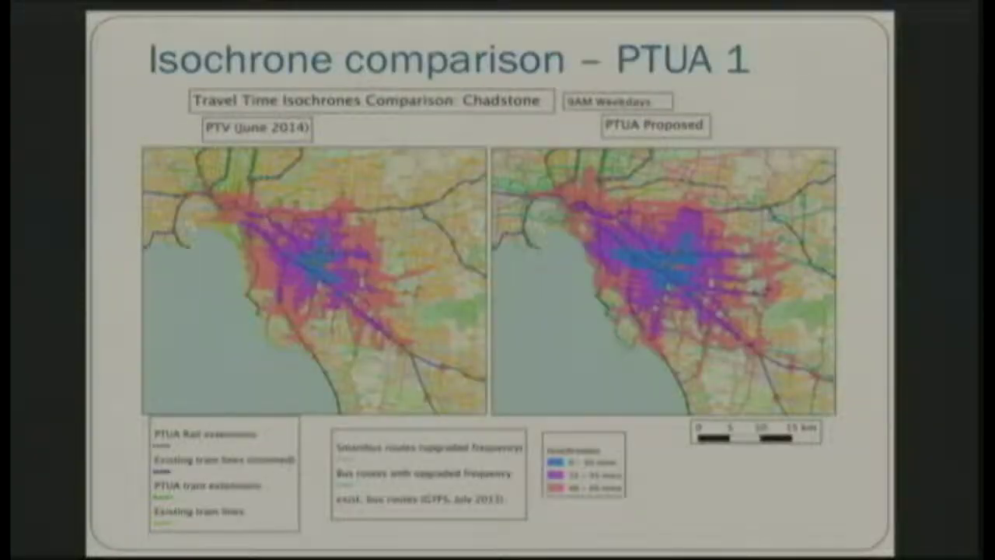